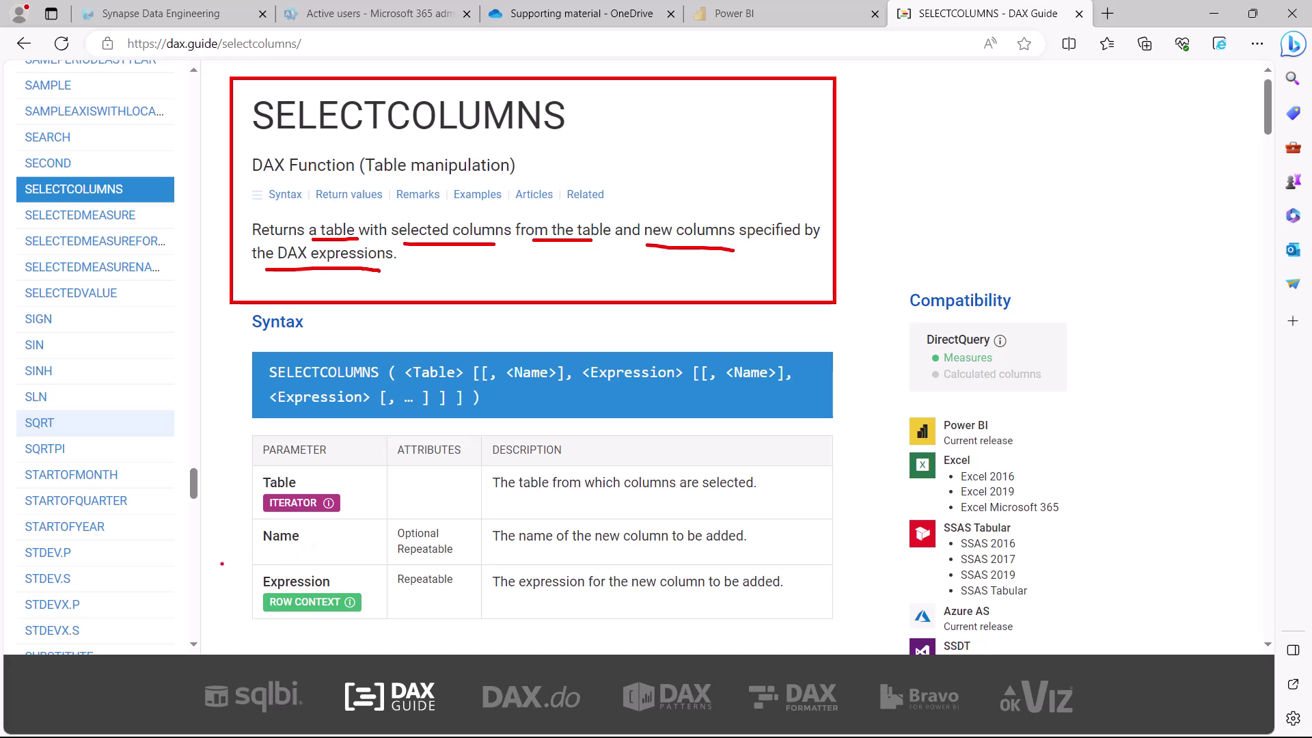
Box the Expression parameter row on the DAX Guide SELECTCOLUMNS page for emphasis.
mouse_move(222, 564)
left_mouse_down()
mouse_move(576, 619)
mouse_move(814, 624)
left_mouse_up()
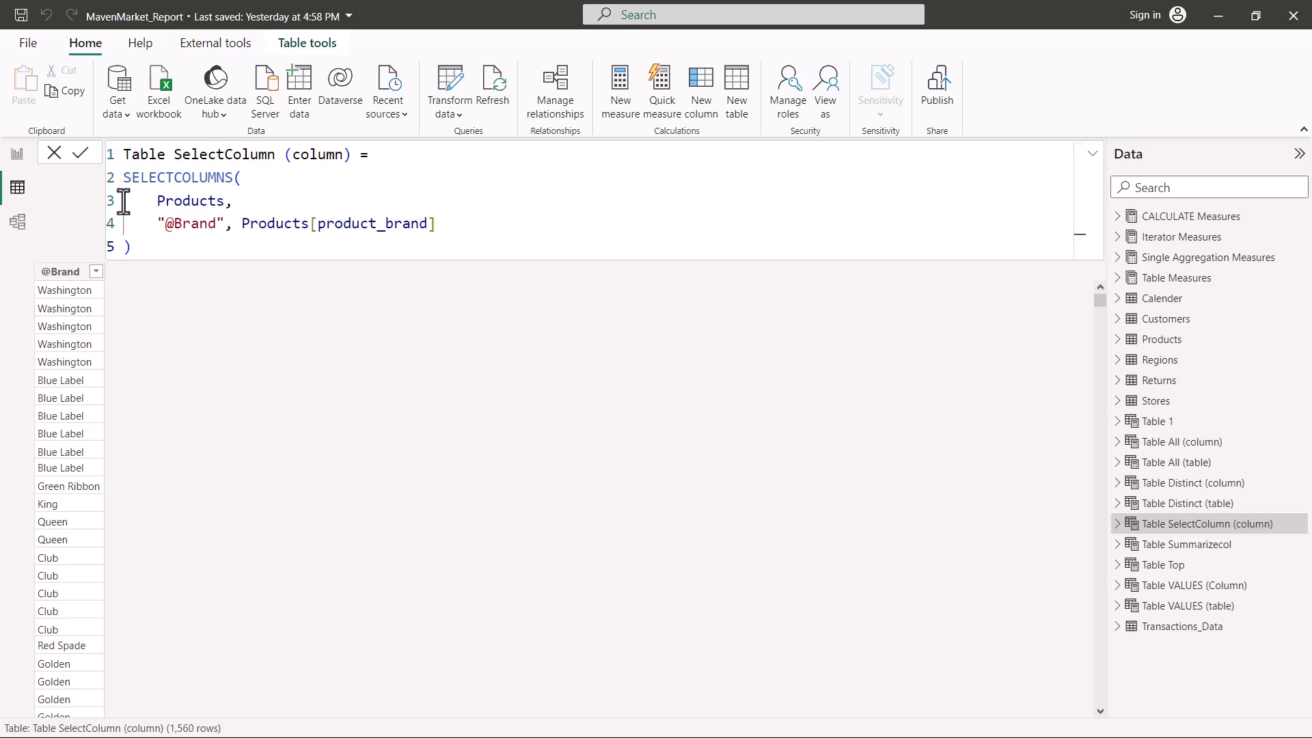
left_click(125, 178)
double_click(233, 179)
left_click(254, 185)
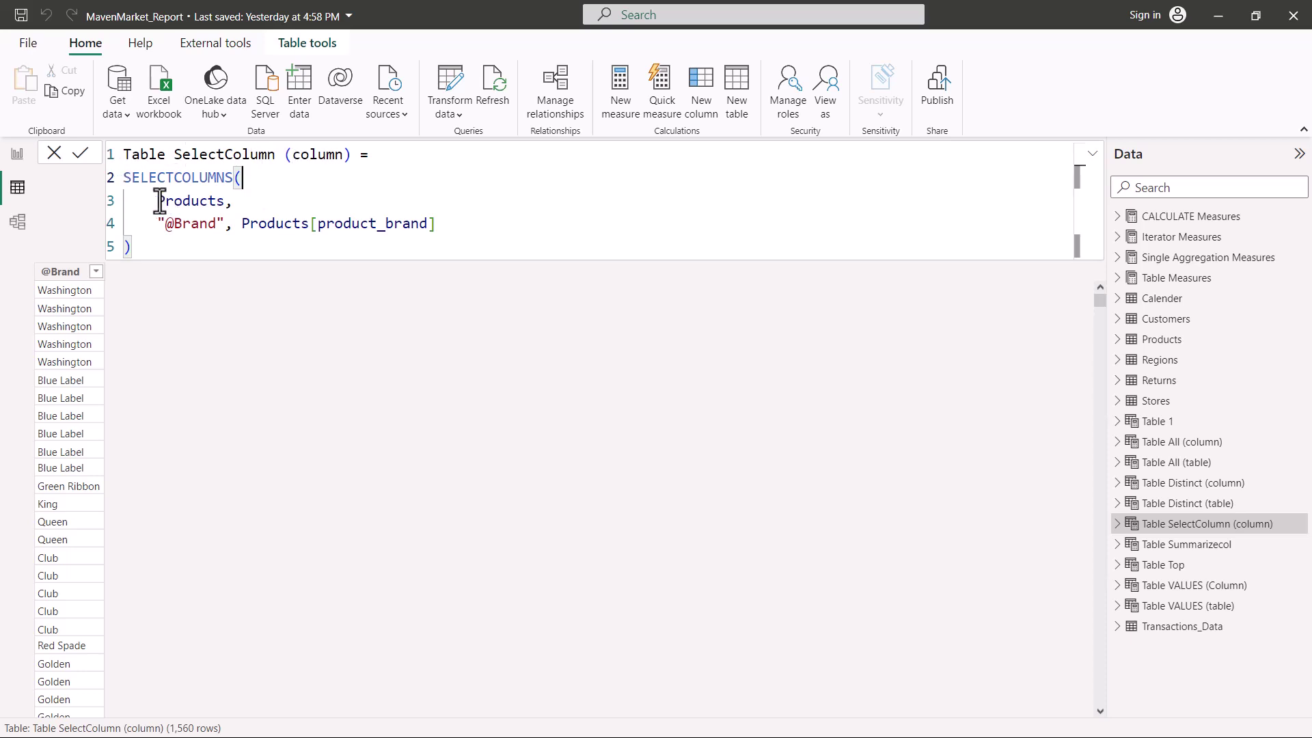
left_click_drag(159, 201, 224, 201)
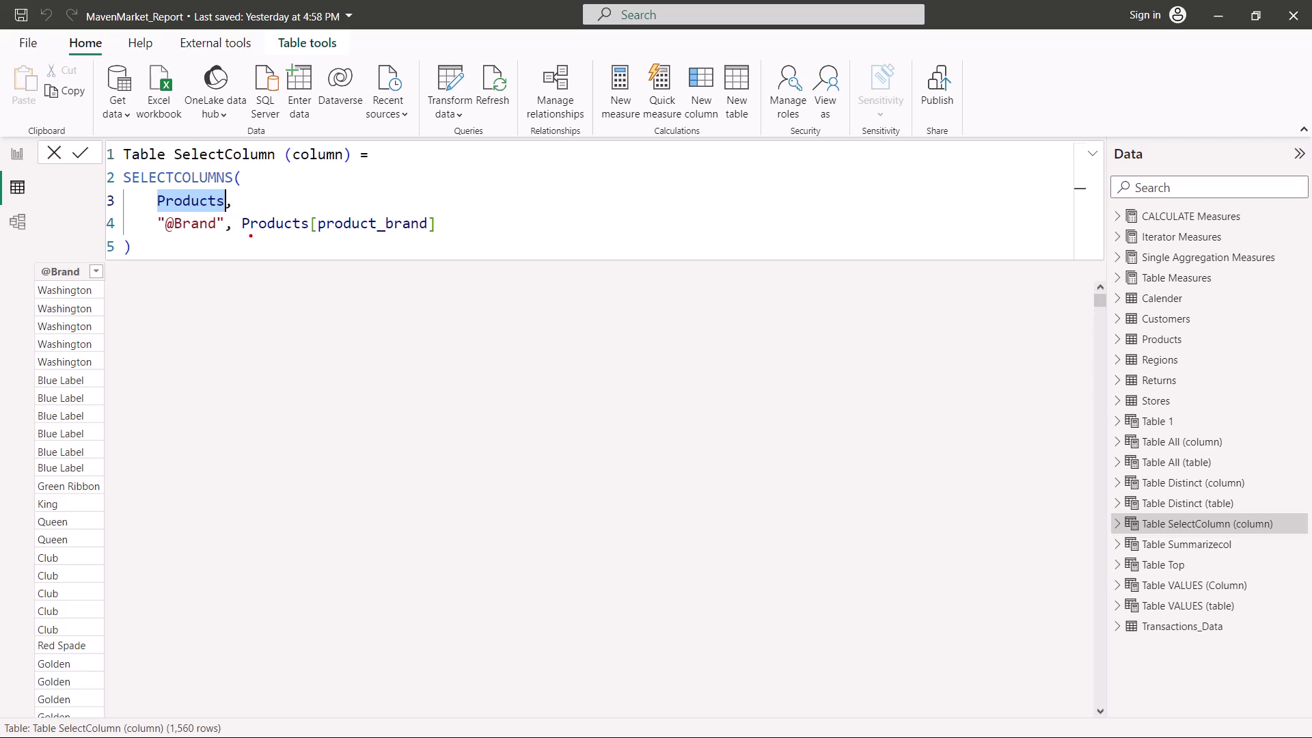
left_click_drag(248, 235, 443, 234)
mouse_move(151, 215)
left_mouse_down()
mouse_move(152, 255)
mouse_move(227, 244)
mouse_move(230, 215)
mouse_move(153, 214)
left_mouse_up()
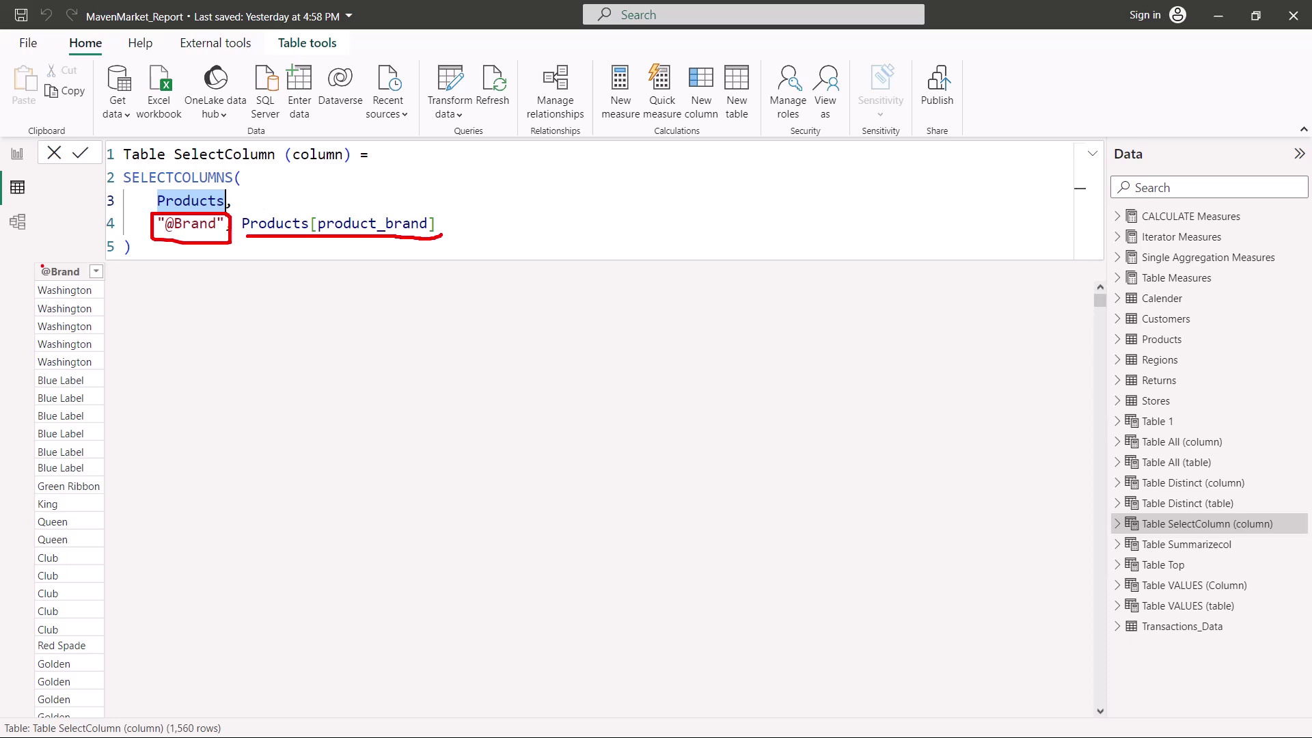
mouse_move(41, 266)
left_mouse_down()
mouse_move(88, 338)
mouse_move(95, 434)
left_mouse_up()
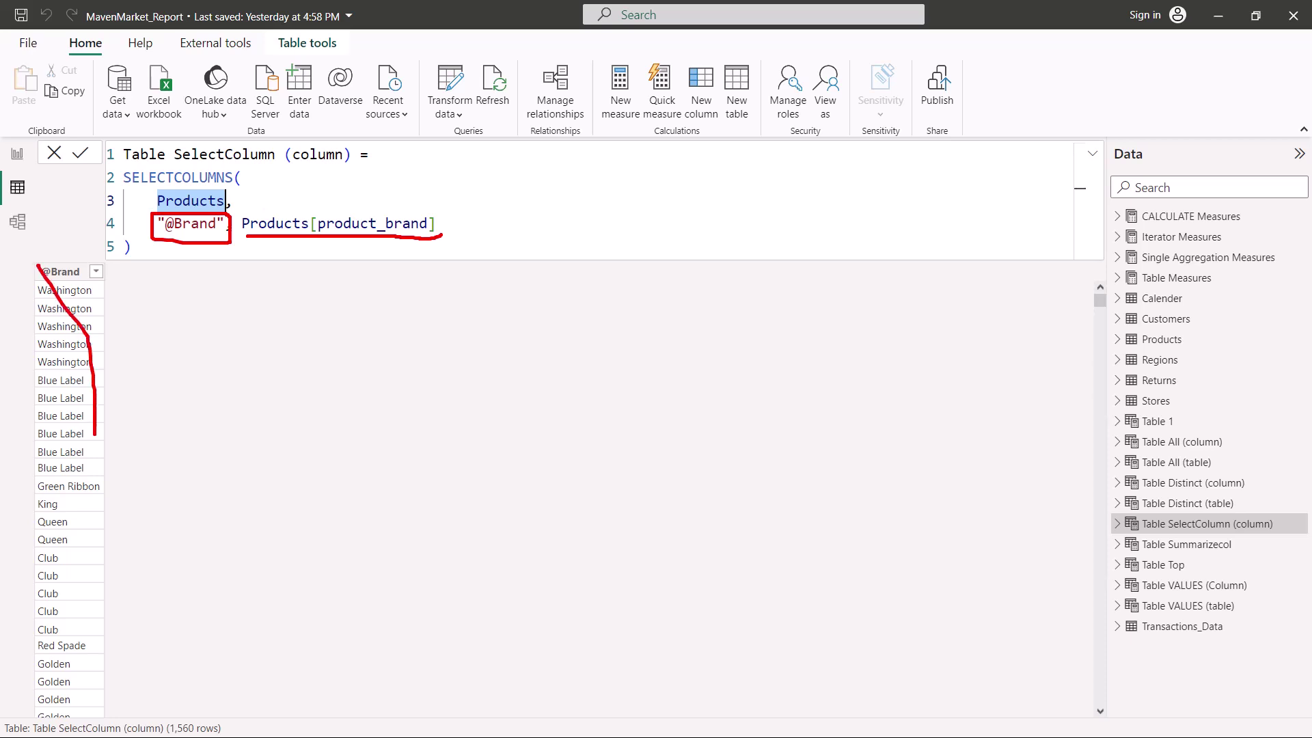
key("e")
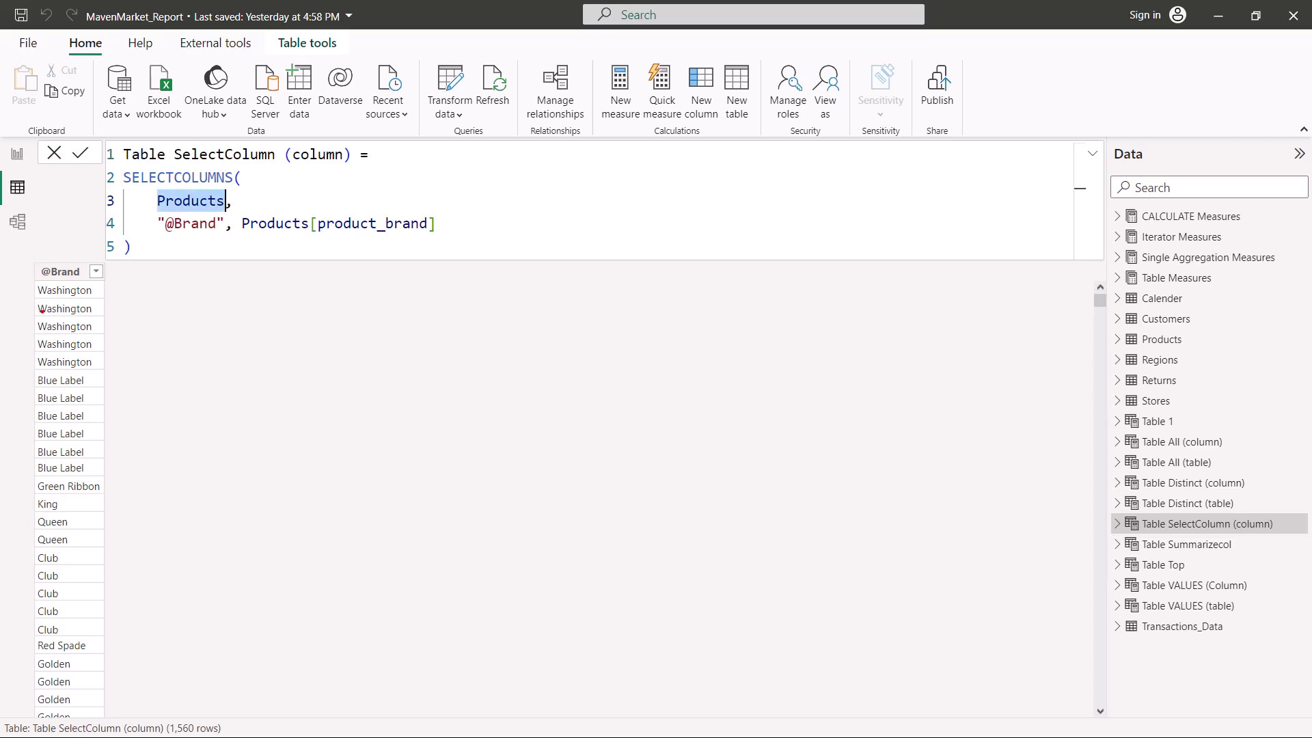
mouse_move(33, 261)
left_mouse_down()
mouse_move(105, 479)
mouse_move(116, 722)
left_mouse_up()
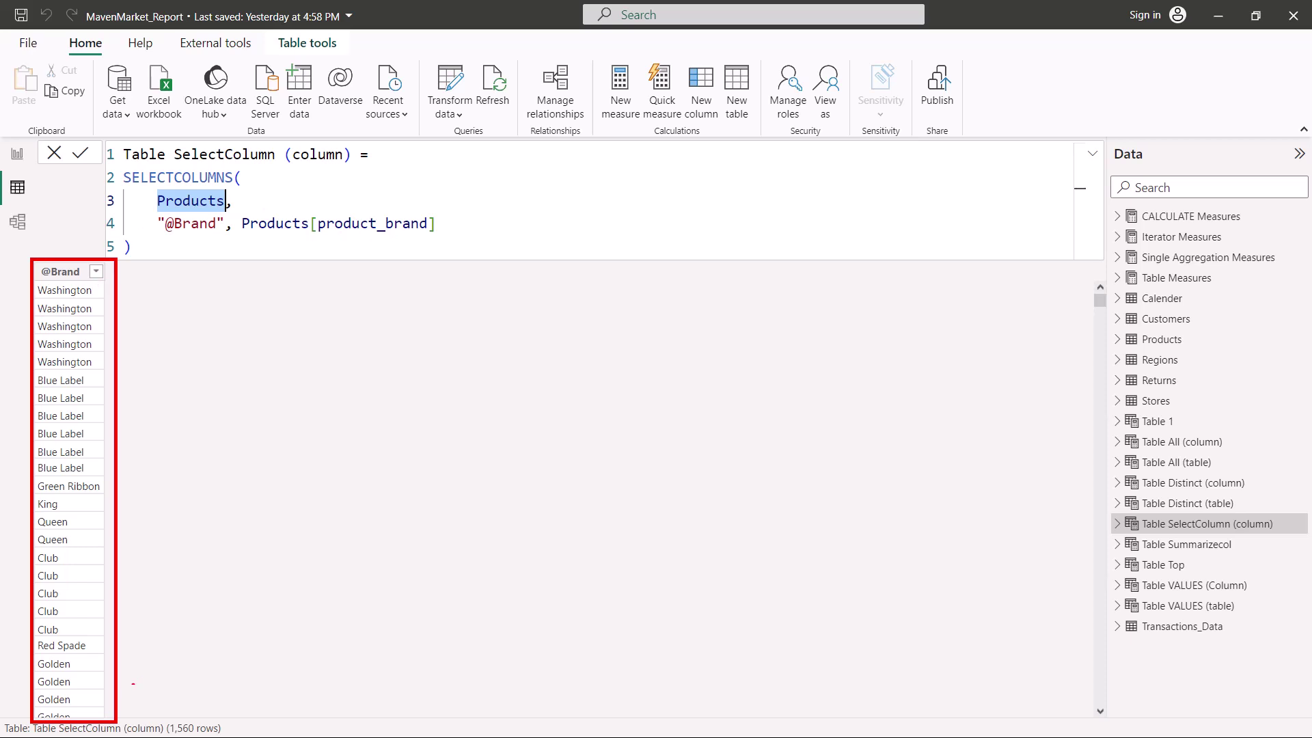
key("e")
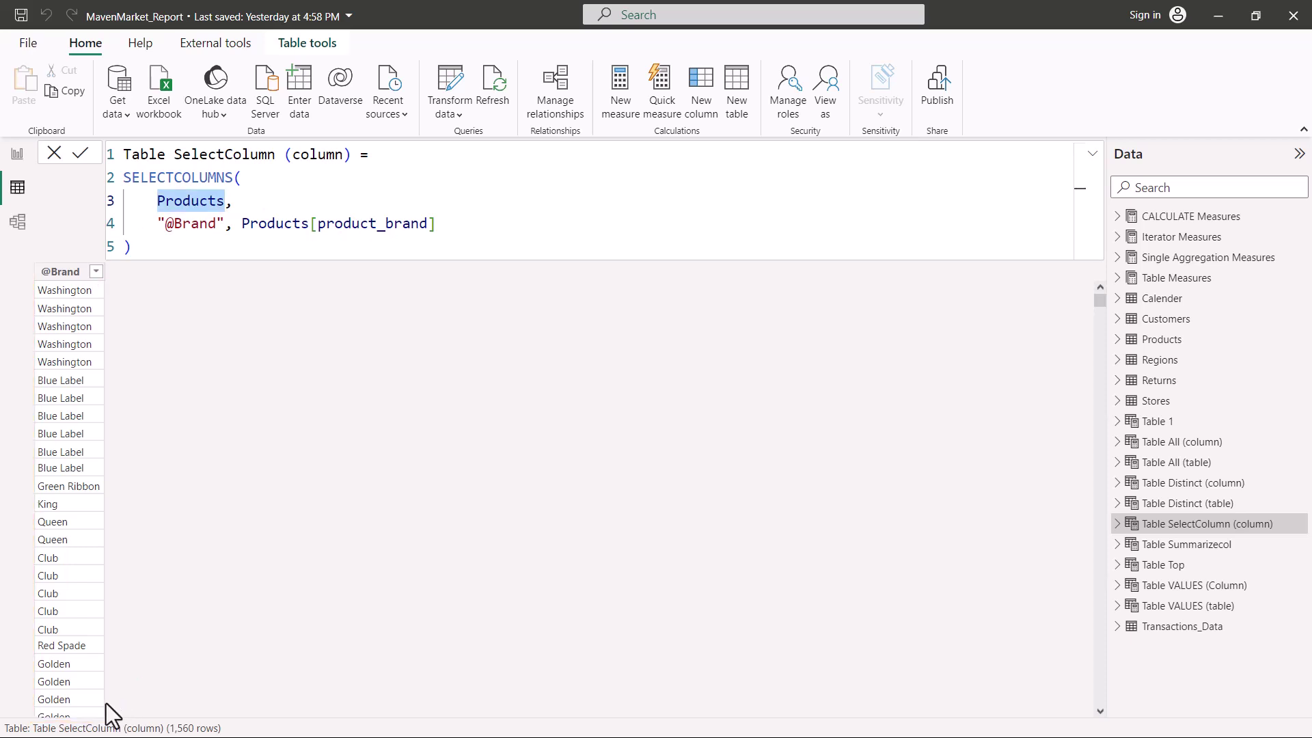
Mark the SelectColumn table's 1,560 row count.
left_click_drag(77, 700, 241, 737)
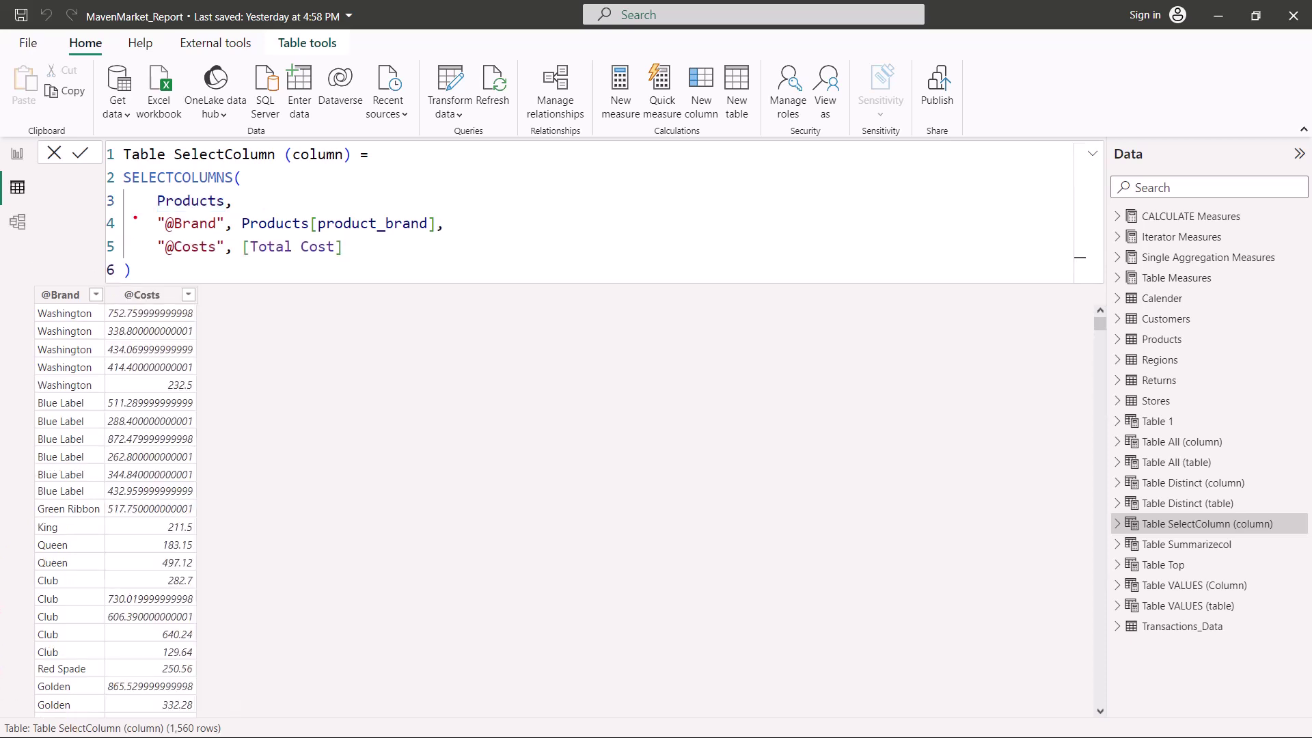
mouse_move(142, 231)
left_mouse_down()
mouse_move(258, 259)
mouse_move(373, 260)
left_mouse_up()
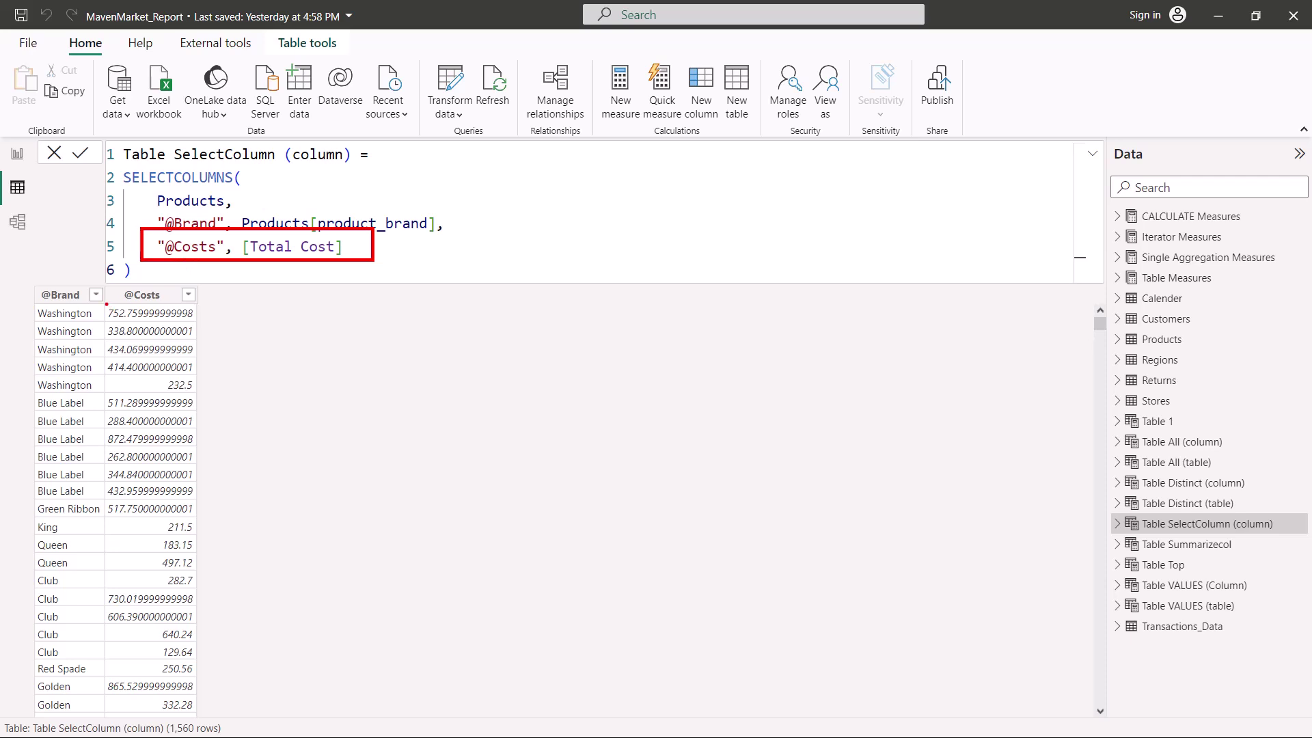
mouse_move(101, 301)
left_mouse_down()
mouse_move(154, 385)
mouse_move(193, 404)
mouse_move(236, 398)
left_mouse_up()
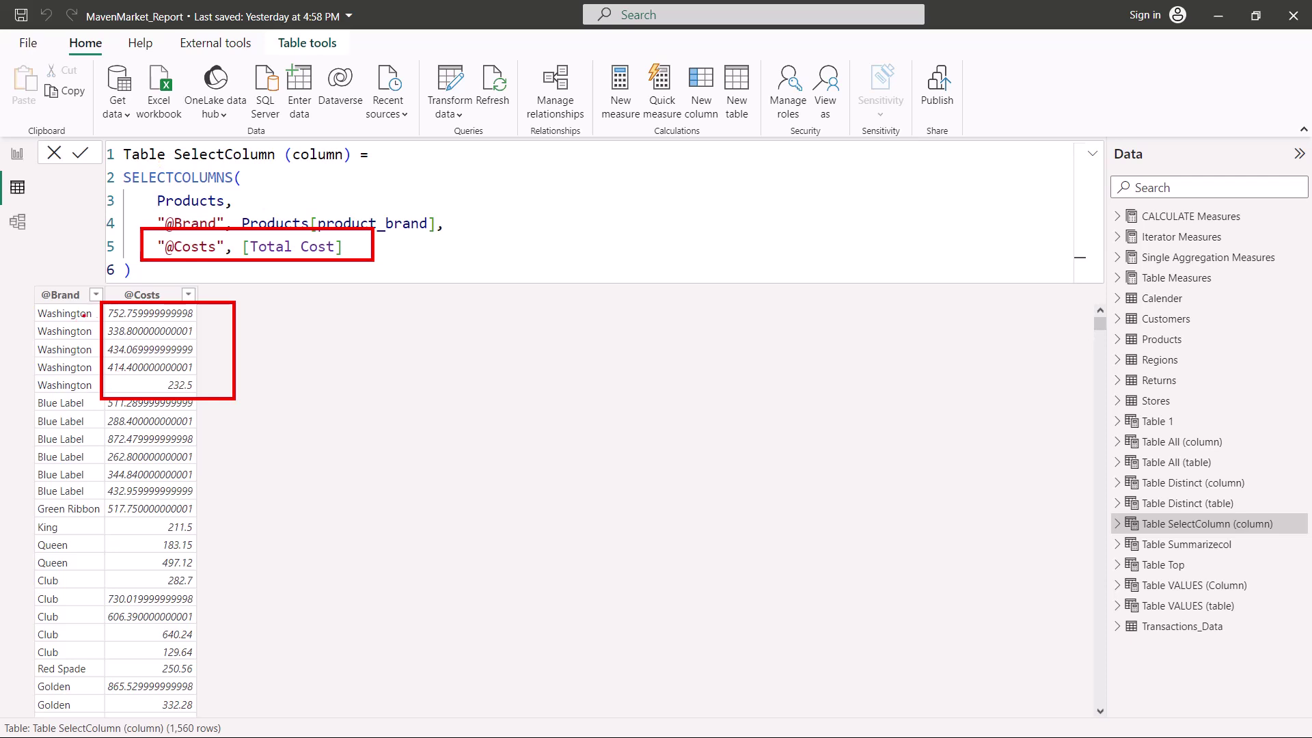
left_click_drag(44, 322, 84, 322)
On dax.guide/addcolumns, underline 'Returns a table with new columns' and box the Expression row.
key("alt+Tab")
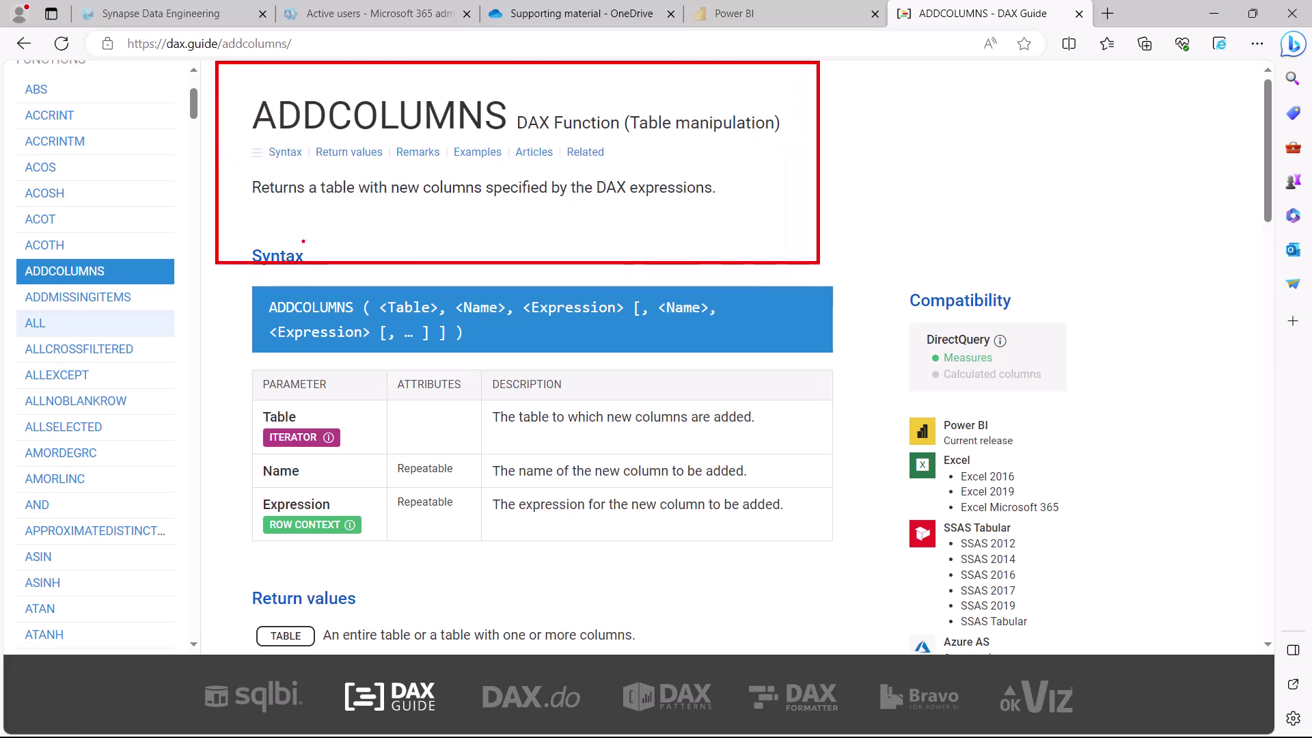
left_click_drag(259, 203, 721, 197)
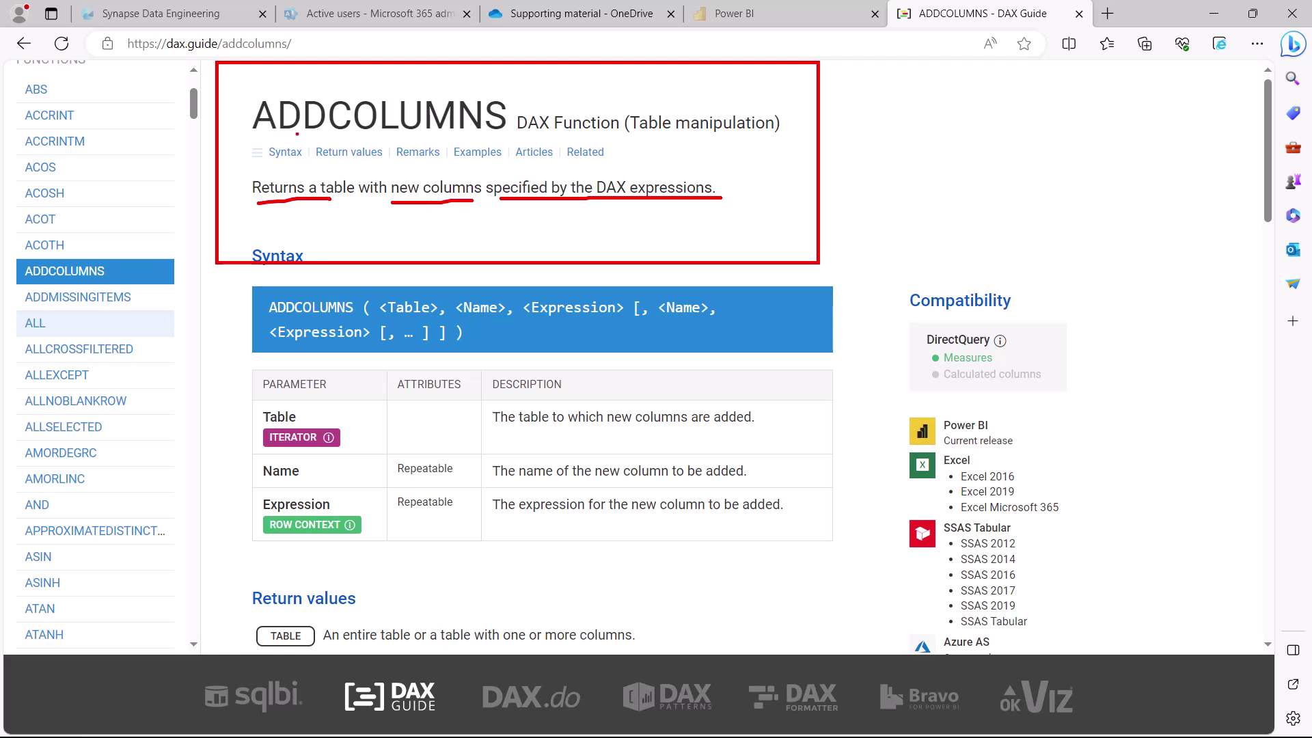
left_click_drag(355, 204, 447, 199)
mouse_move(253, 482)
left_mouse_down()
mouse_move(346, 521)
mouse_move(671, 540)
mouse_move(807, 482)
mouse_move(827, 540)
left_mouse_up()
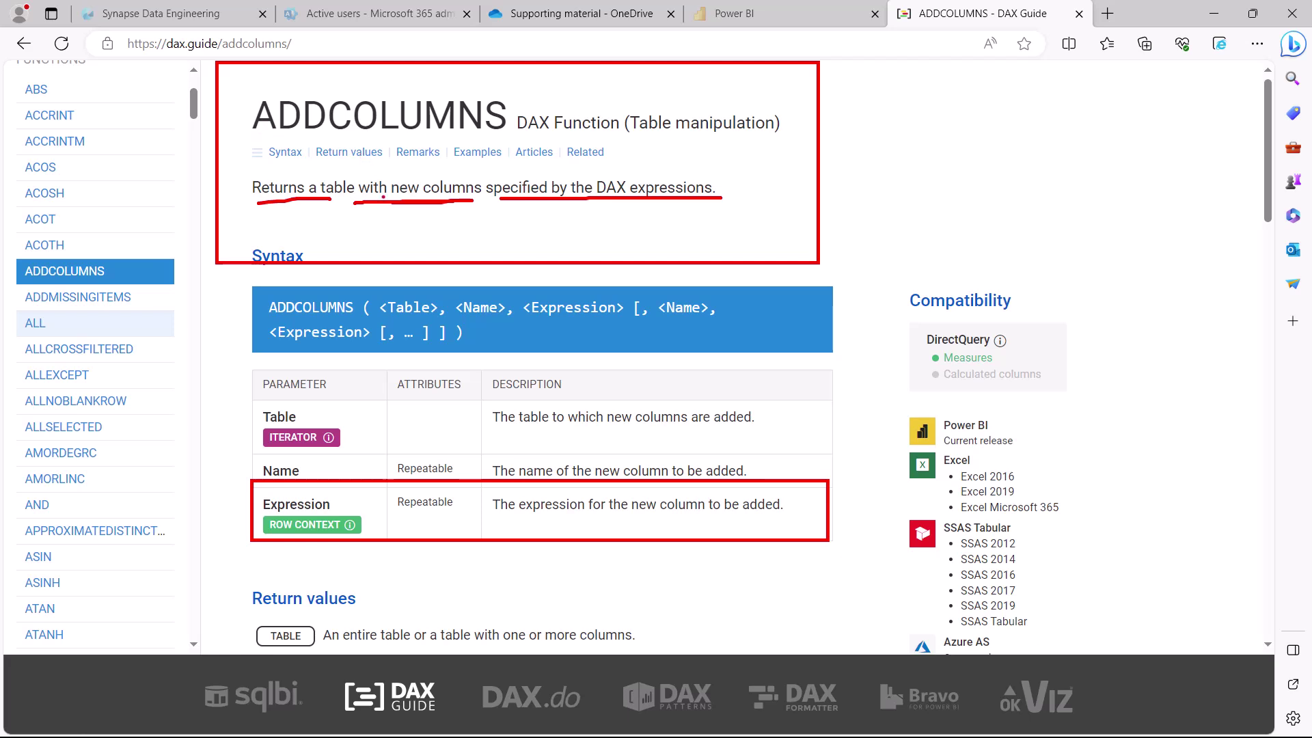
key("alt+Tab")
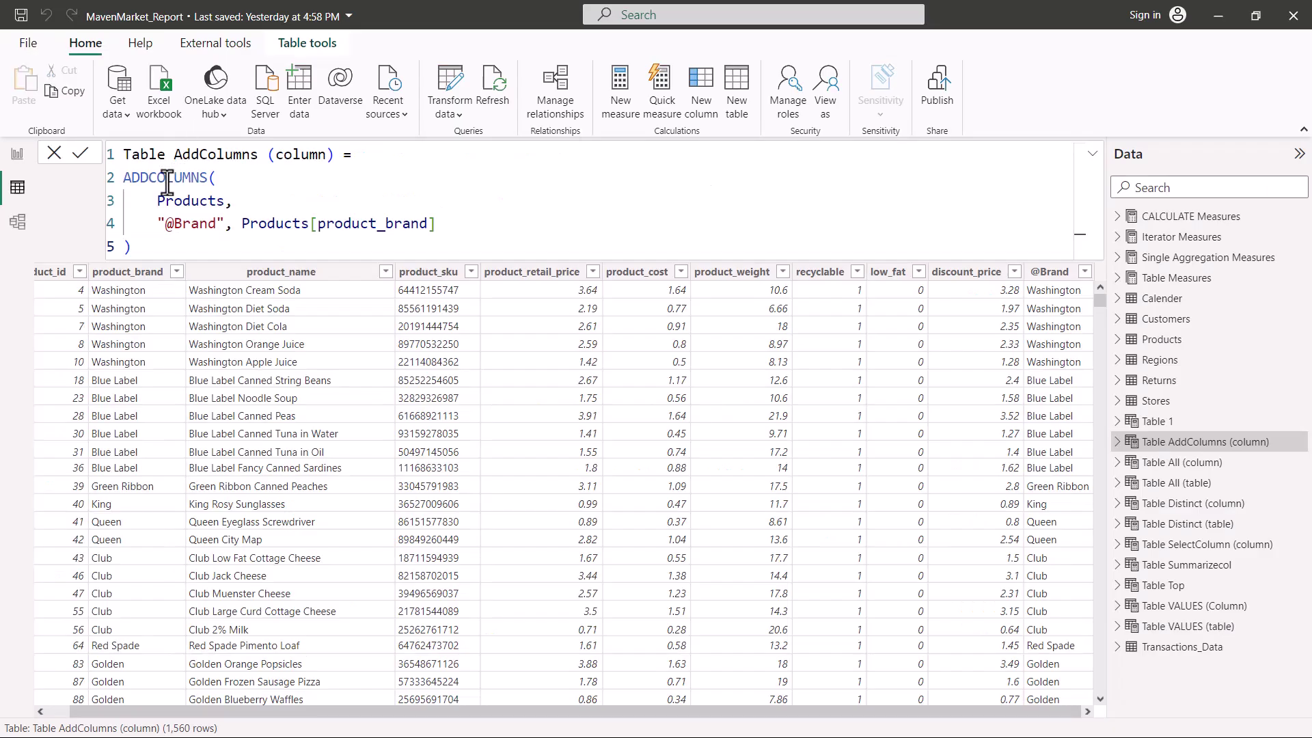
left_click_drag(130, 155, 326, 167)
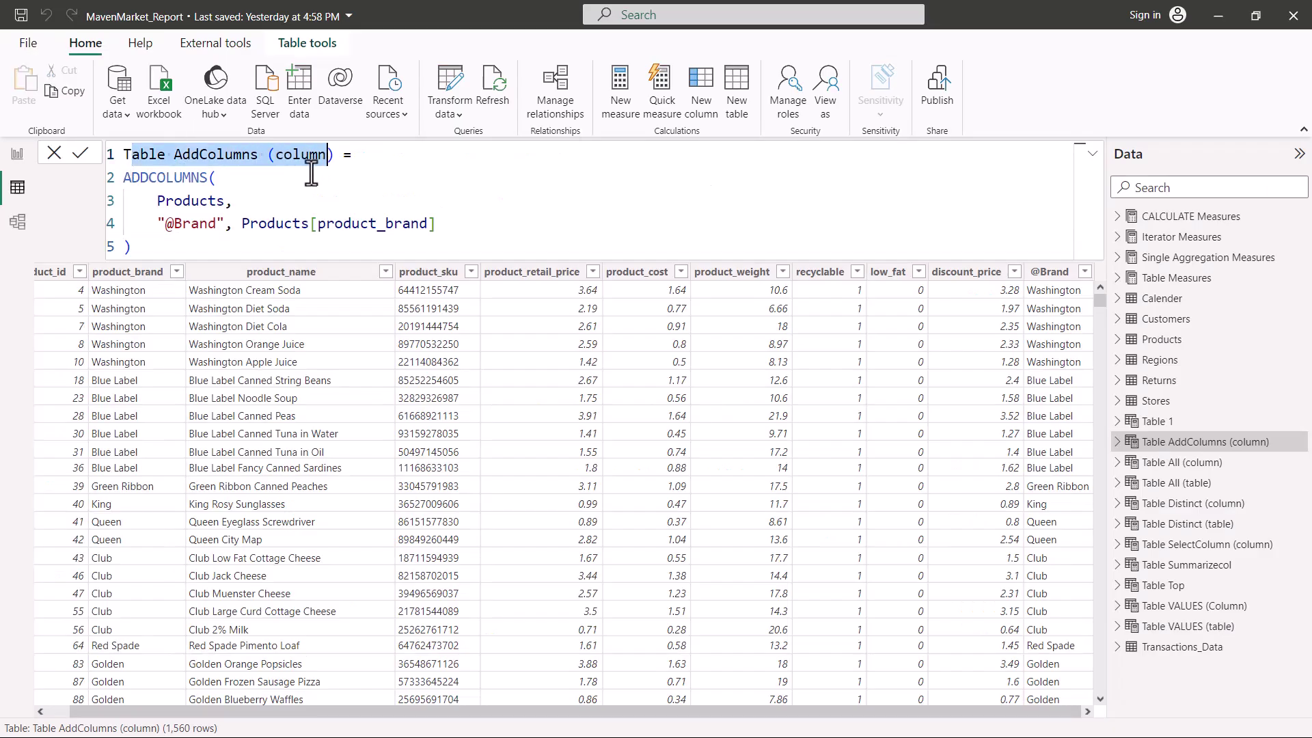
left_click(308, 177)
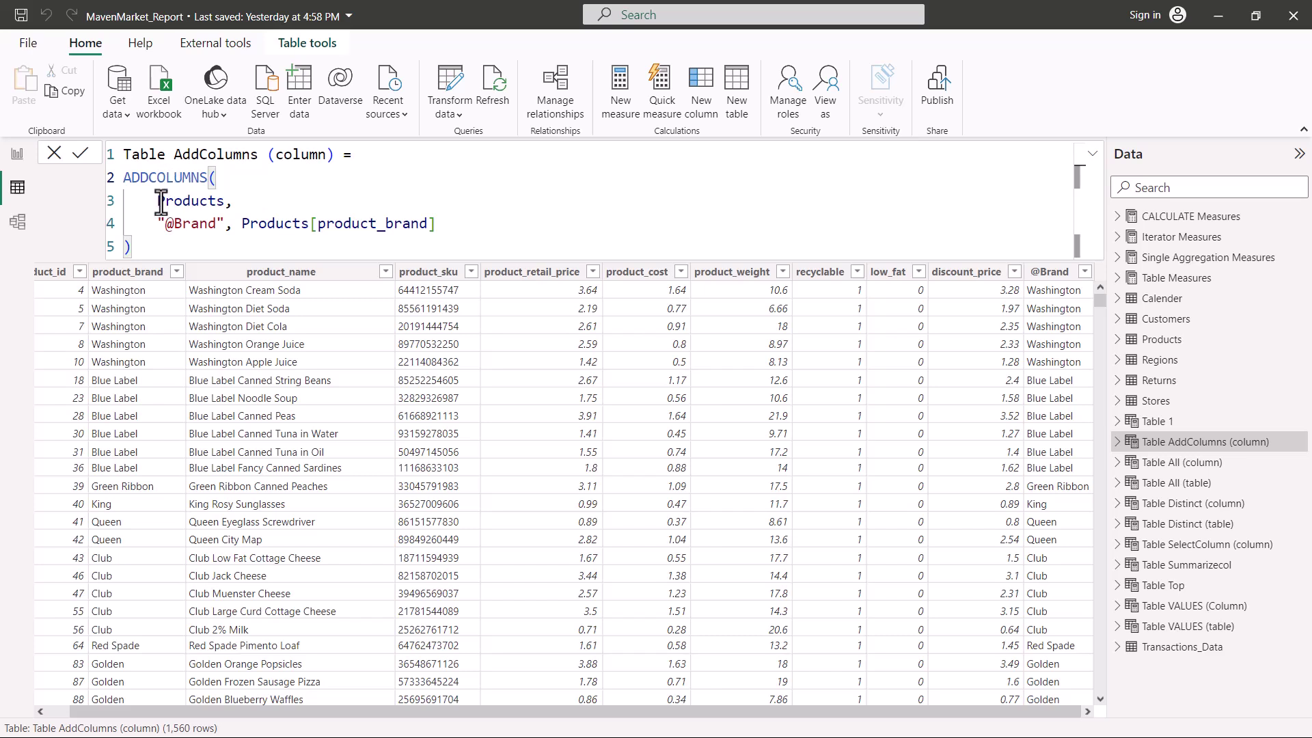
left_click_drag(155, 201, 267, 205)
left_click_drag(159, 224, 469, 240)
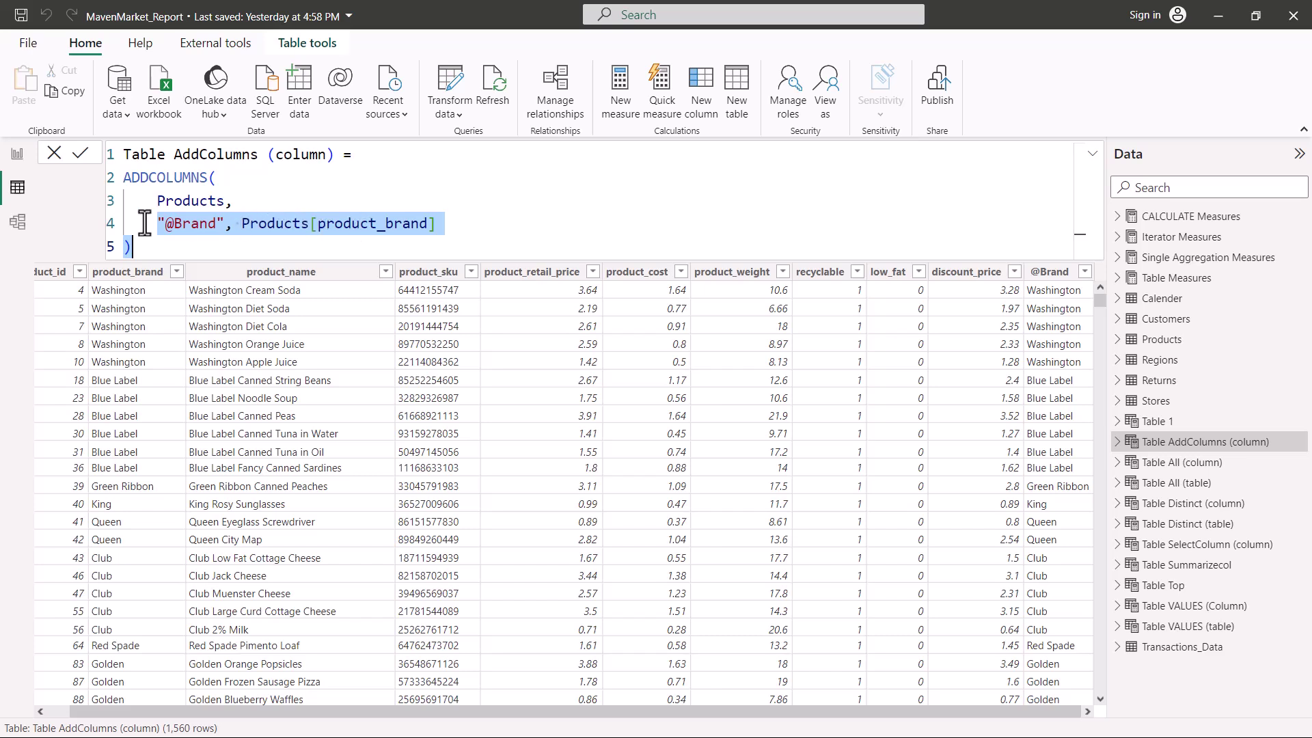
left_click(155, 249)
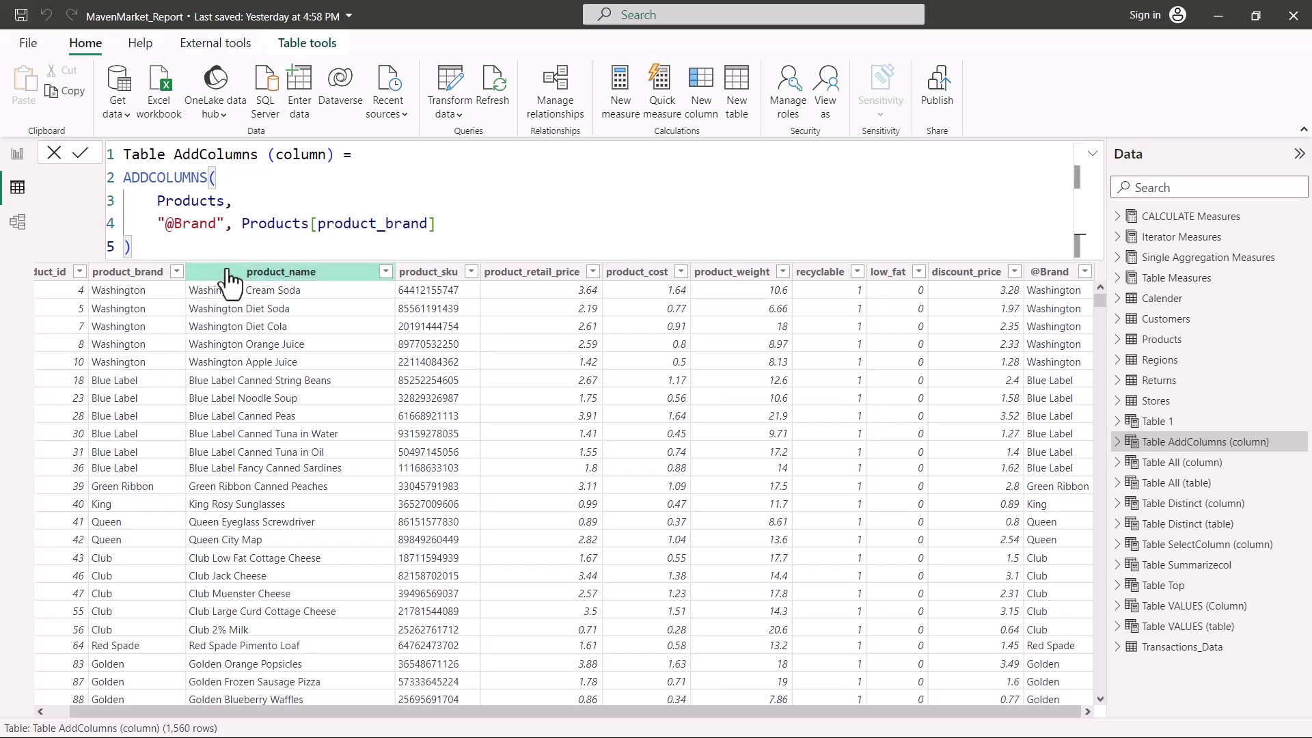
left_click(153, 201)
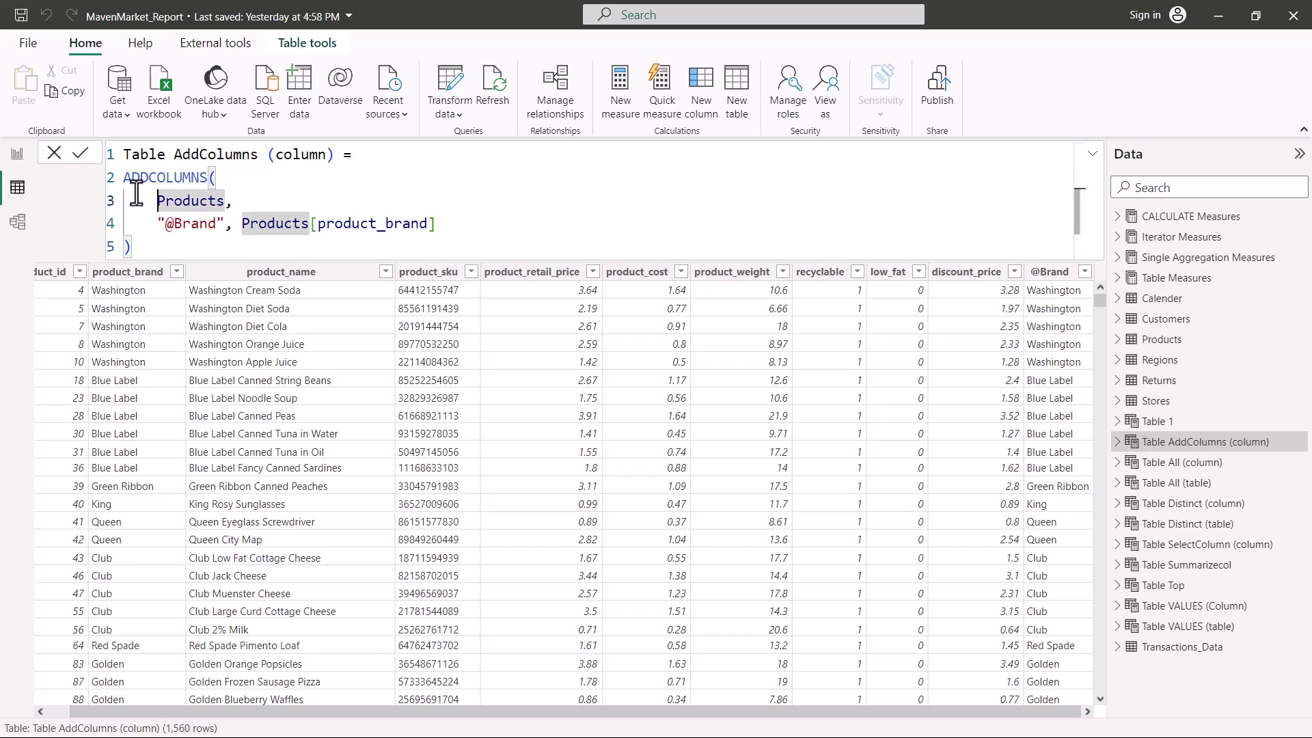
key("Up")
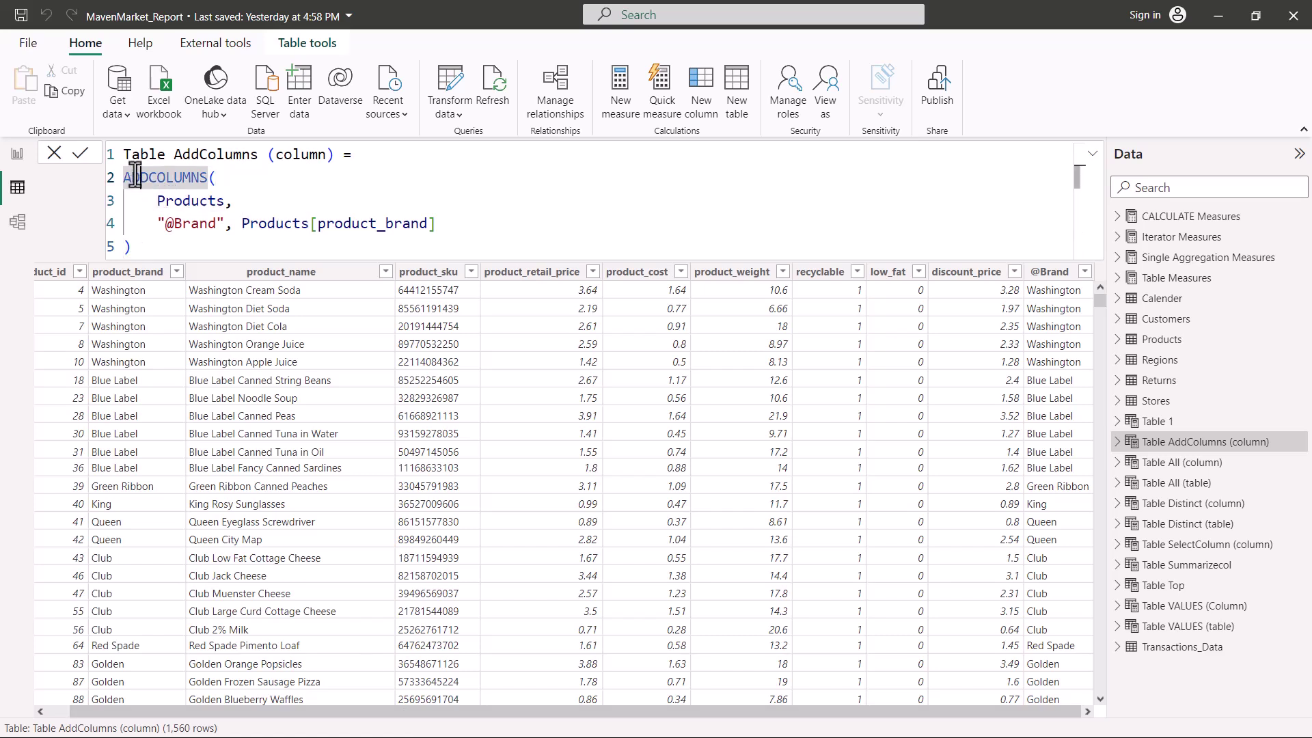
left_click_drag(157, 200, 235, 202)
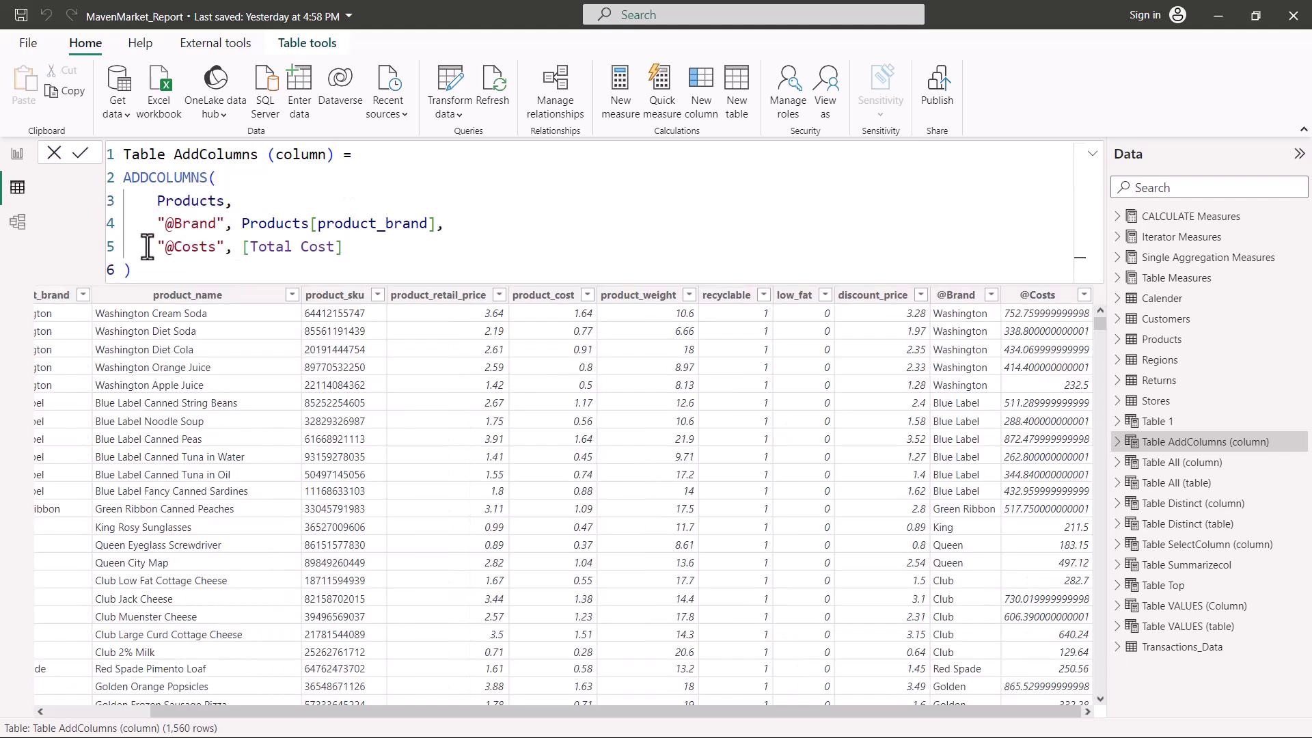
left_click_drag(149, 247, 355, 246)
left_click(352, 246)
mouse_move(1025, 248)
left_mouse_down()
mouse_move(1027, 280)
mouse_move(1038, 267)
left_mouse_up()
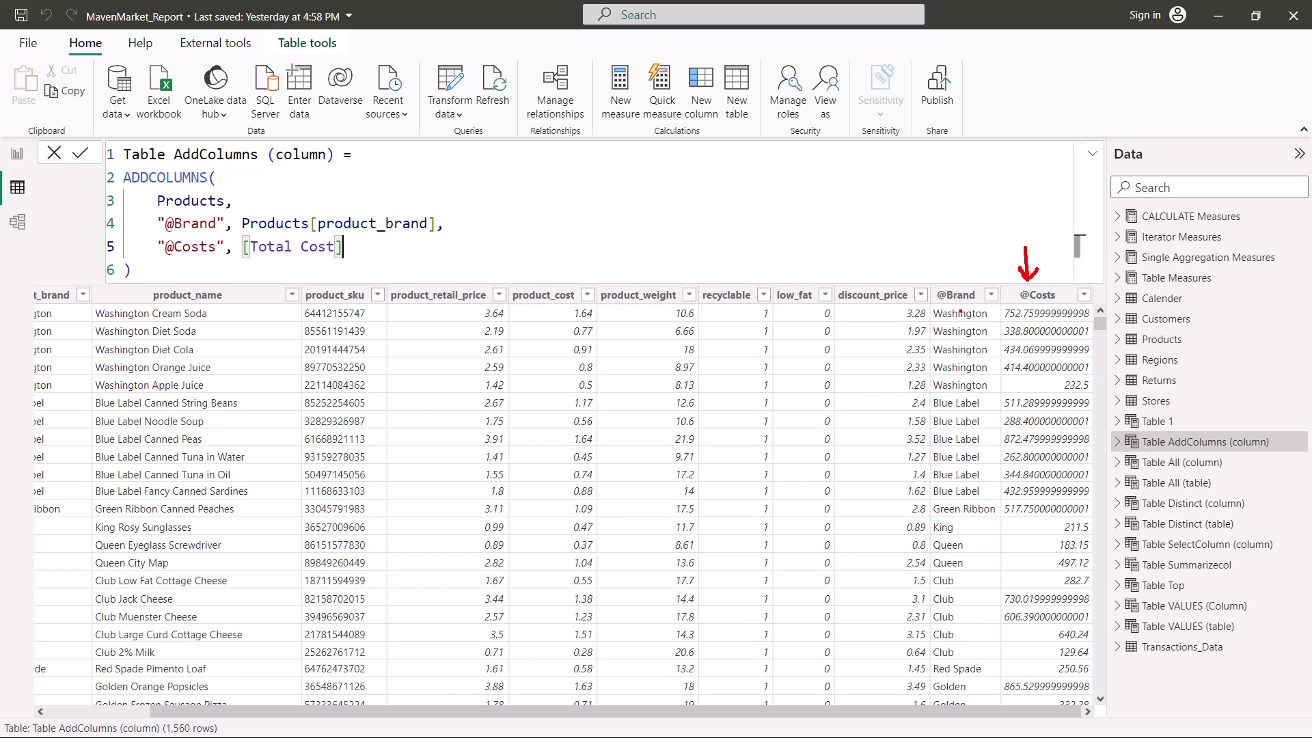
left_click_drag(134, 692, 237, 736)
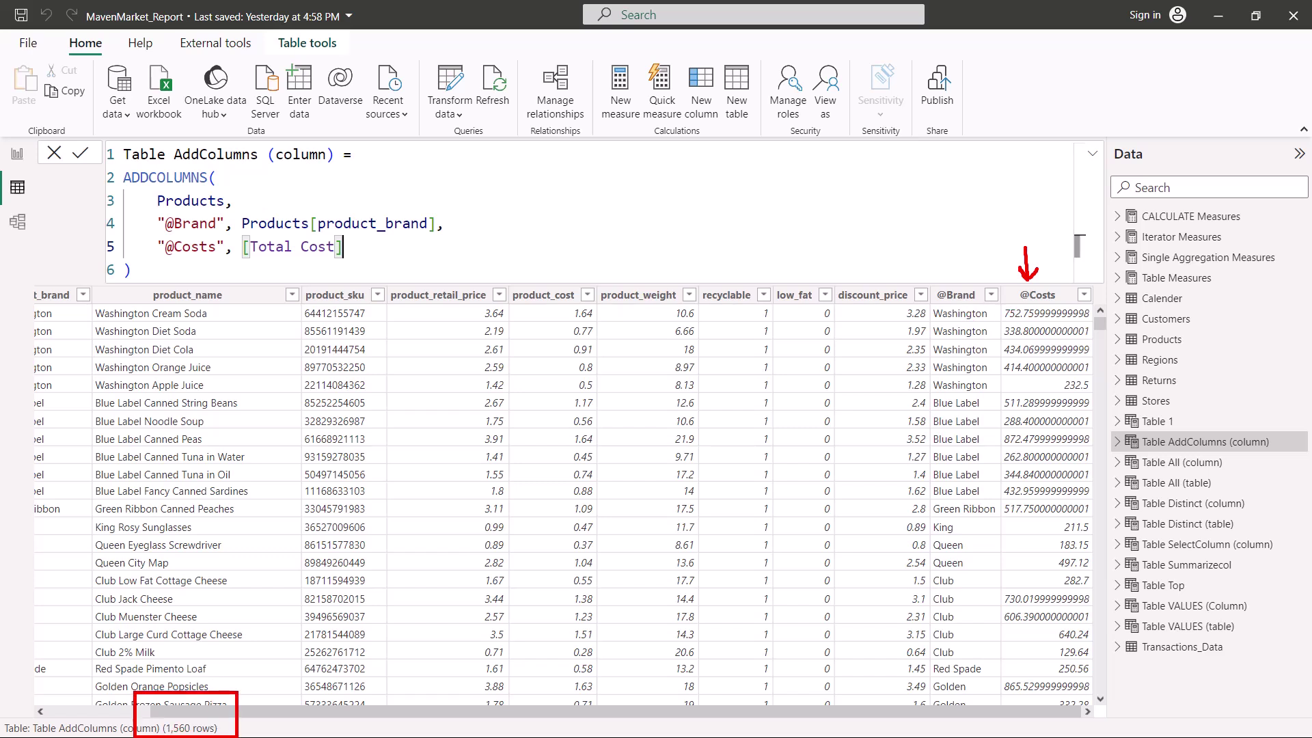
left_click_drag(1015, 321, 1061, 317)
left_click_drag(210, 317, 234, 313)
mouse_move(598, 308)
left_mouse_down()
mouse_move(567, 302)
mouse_move(562, 314)
mouse_move(586, 321)
mouse_move(599, 307)
left_mouse_up()
left_click_drag(242, 259, 330, 259)
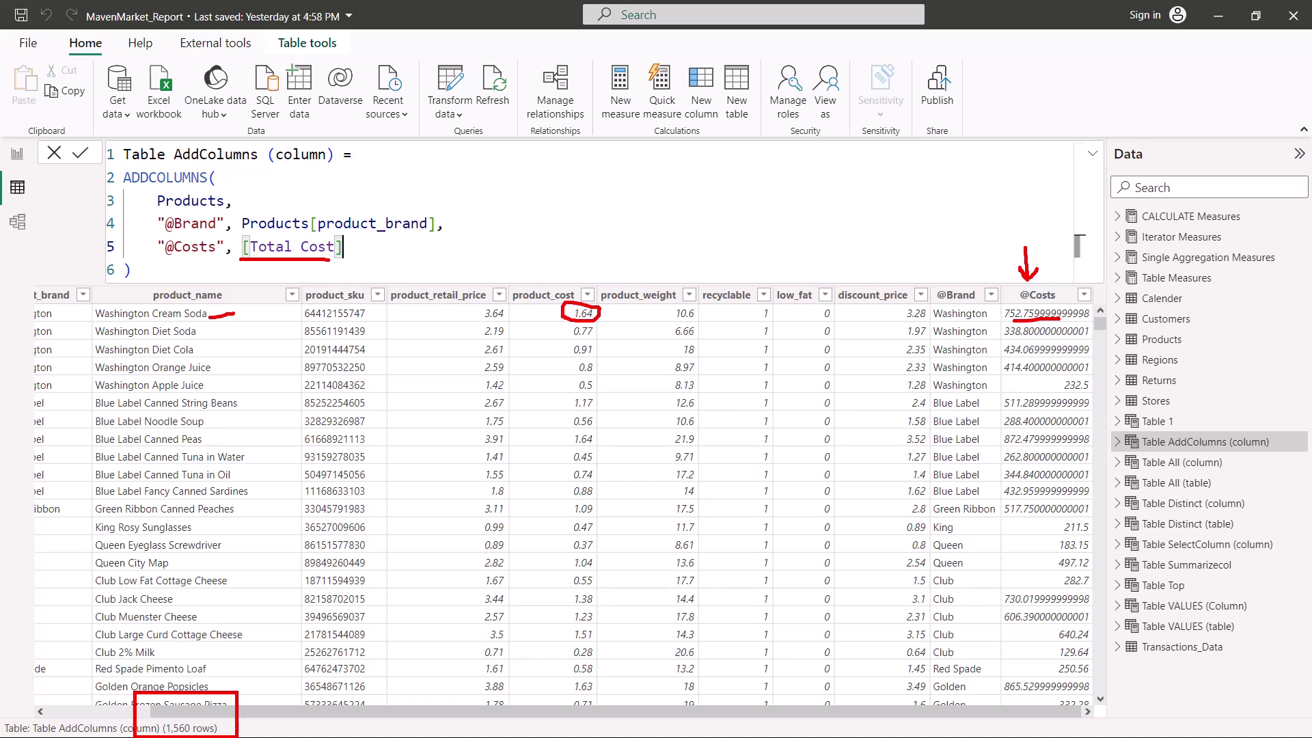
key("Escape")
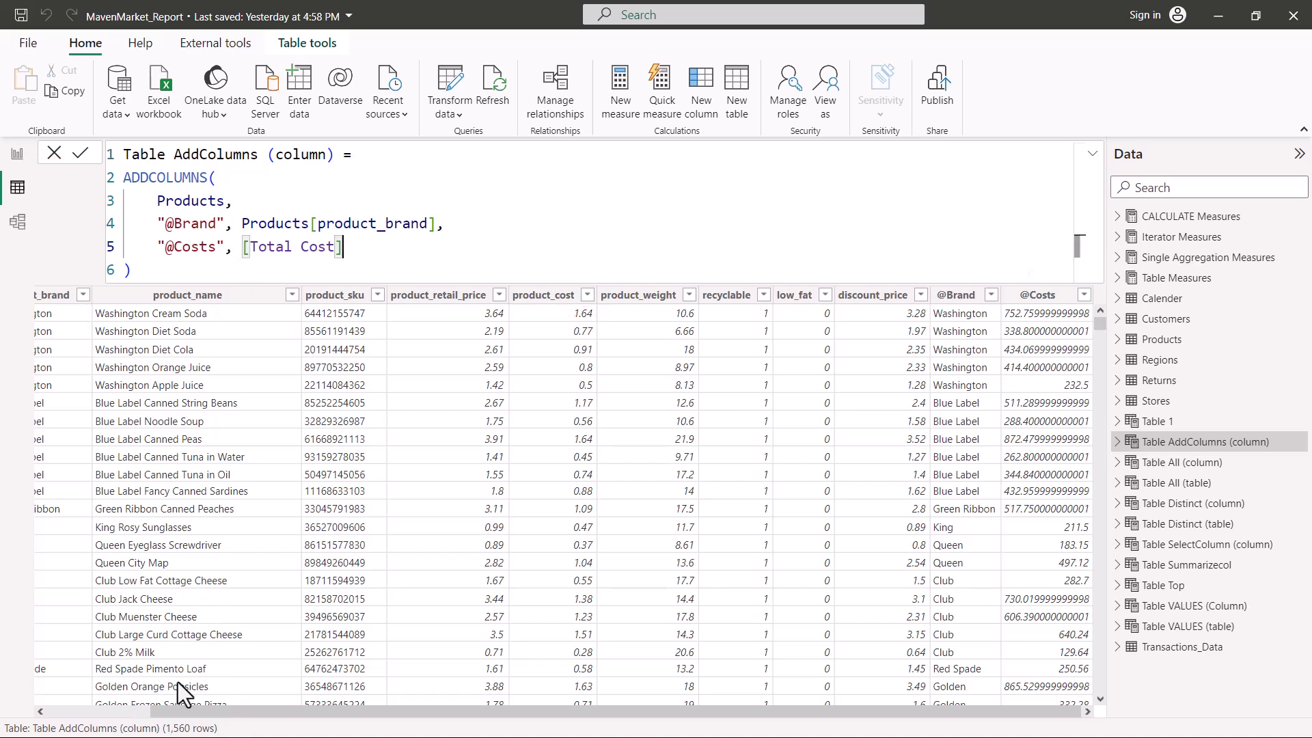
left_click_drag(183, 716, 9, 690)
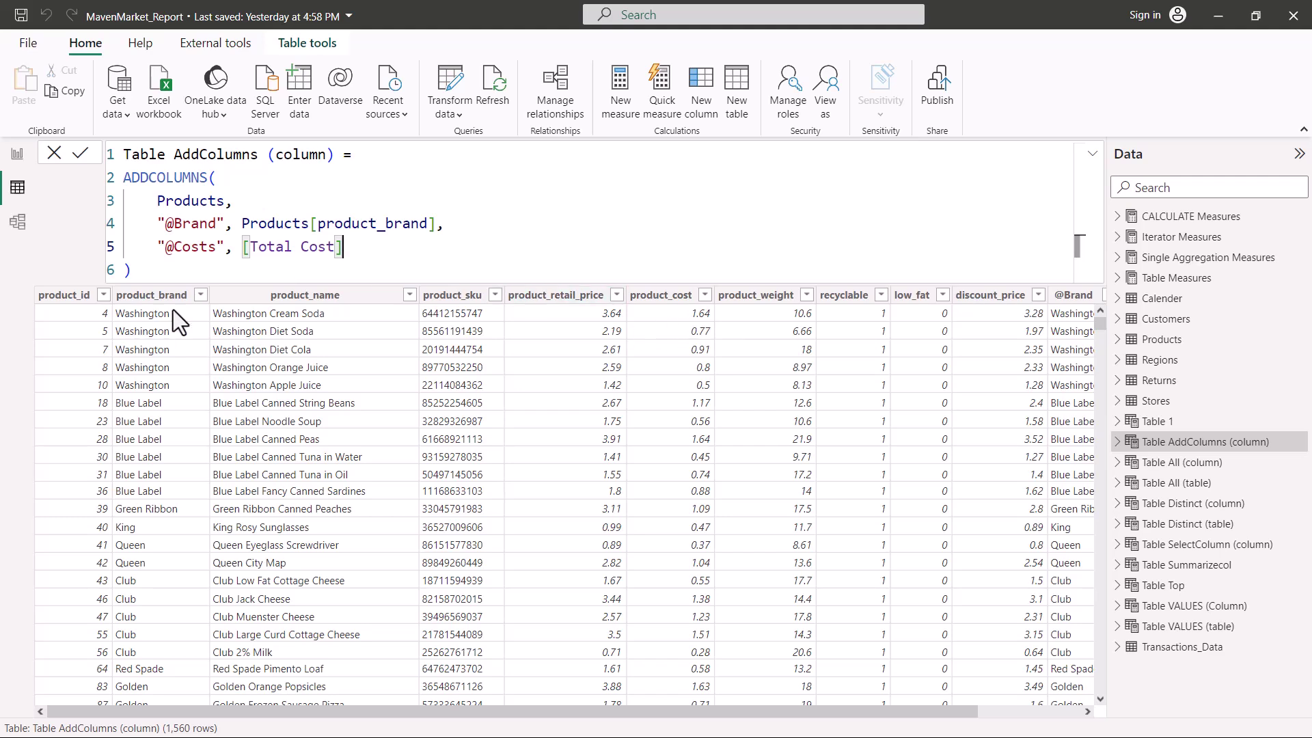
left_click_drag(703, 711, 977, 711)
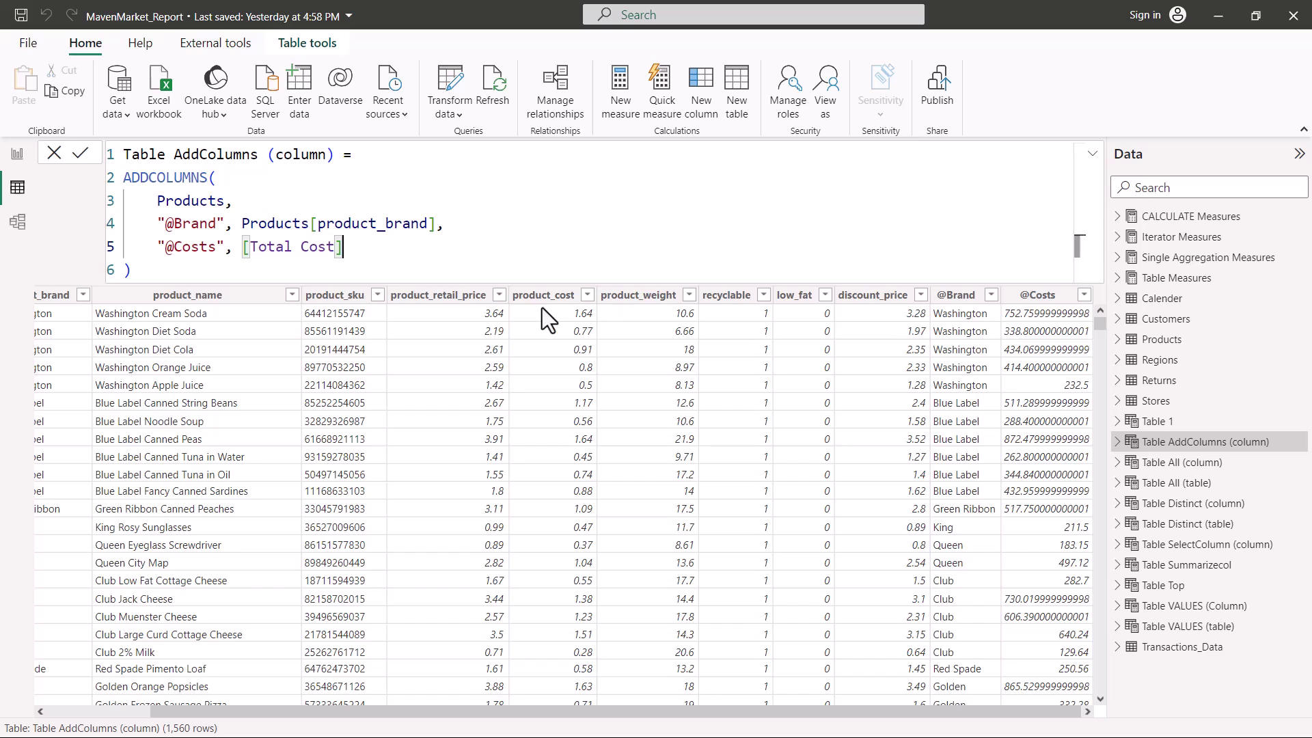